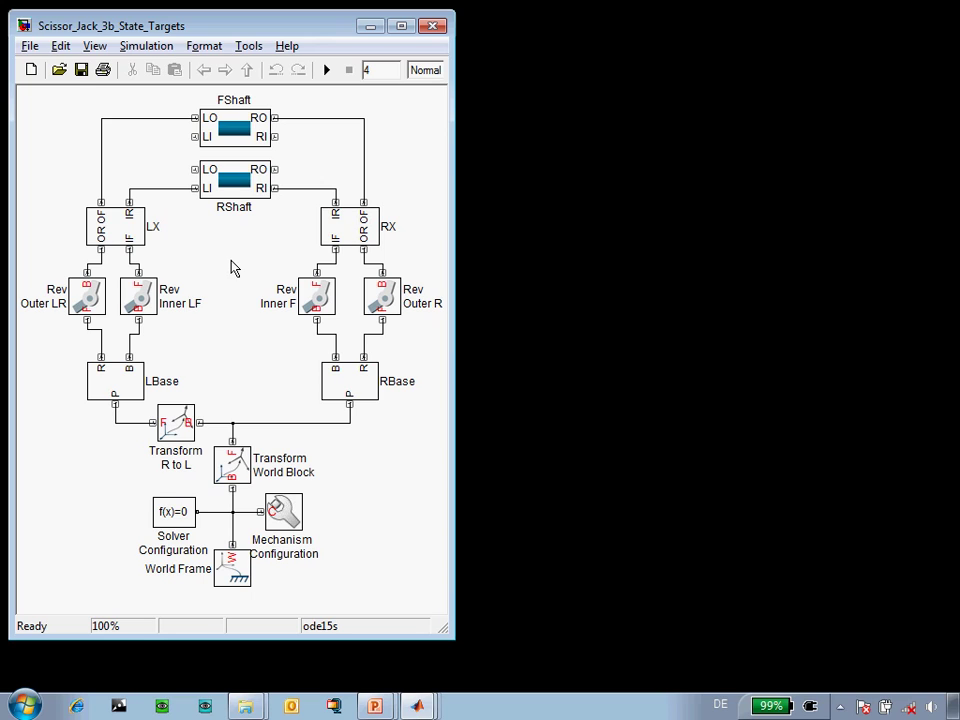
Step: Run Edit > Update Diagram to show the flat assembly, then inspect and close the RX subsystem
left_click(60, 47)
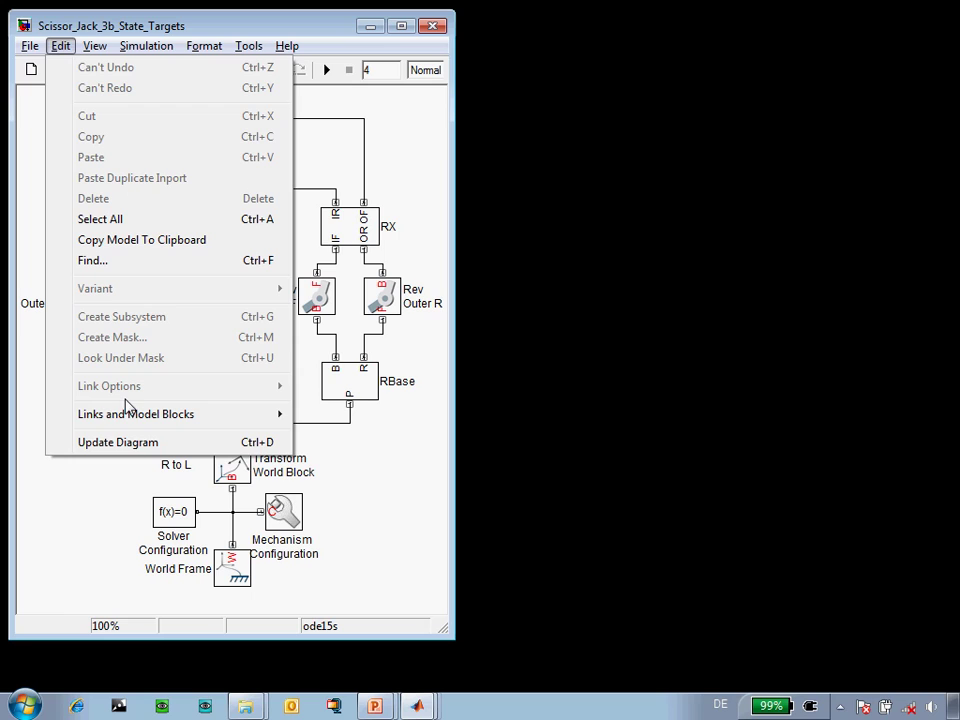
left_click(123, 442)
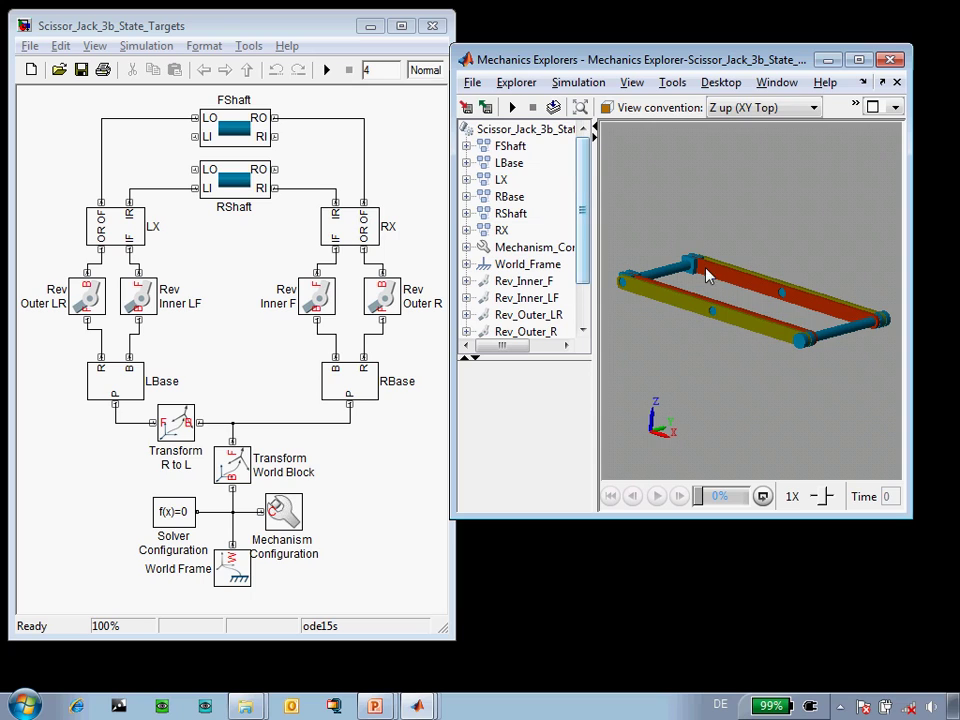
left_click(232, 186)
double_click(356, 224)
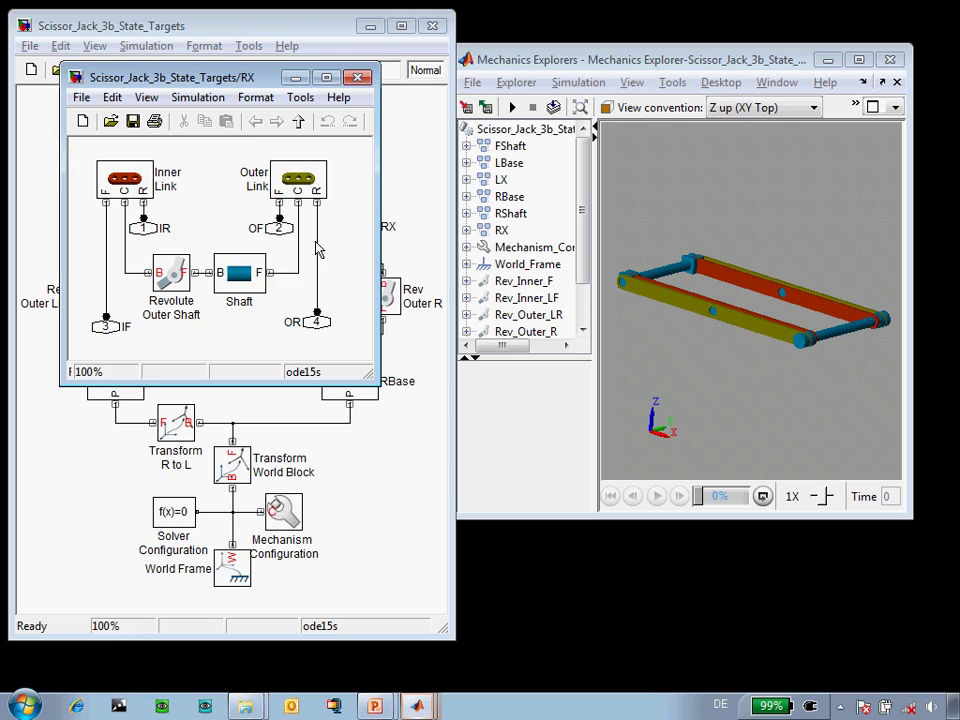
key("ctrl+w")
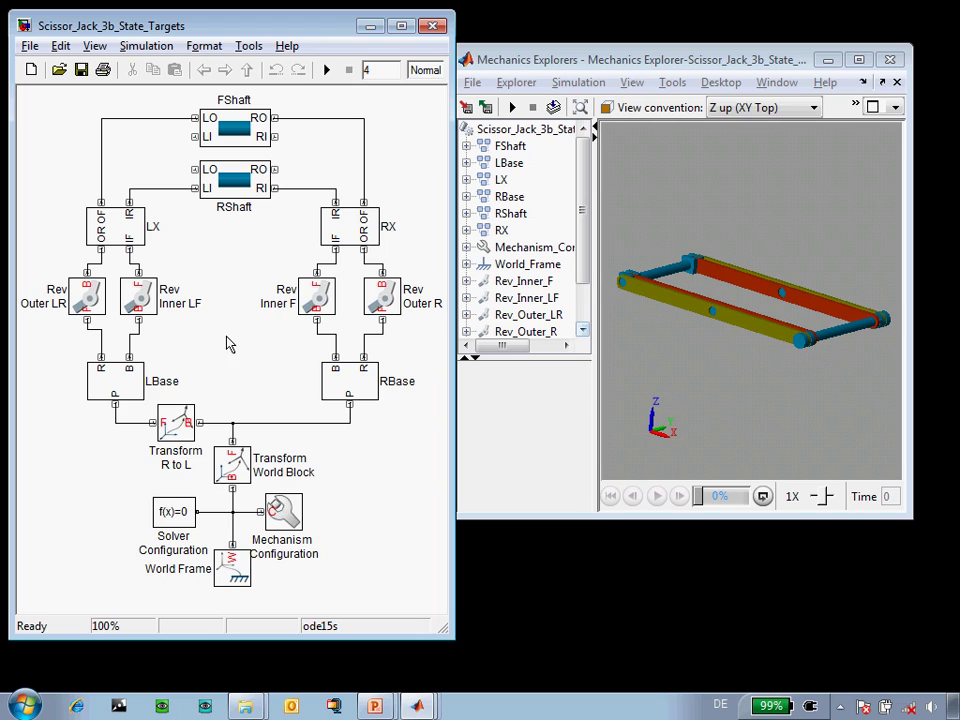
Step: In LBase, give the Pris Roller Track joint a High-priority 2.3 m position target
double_click(118, 388)
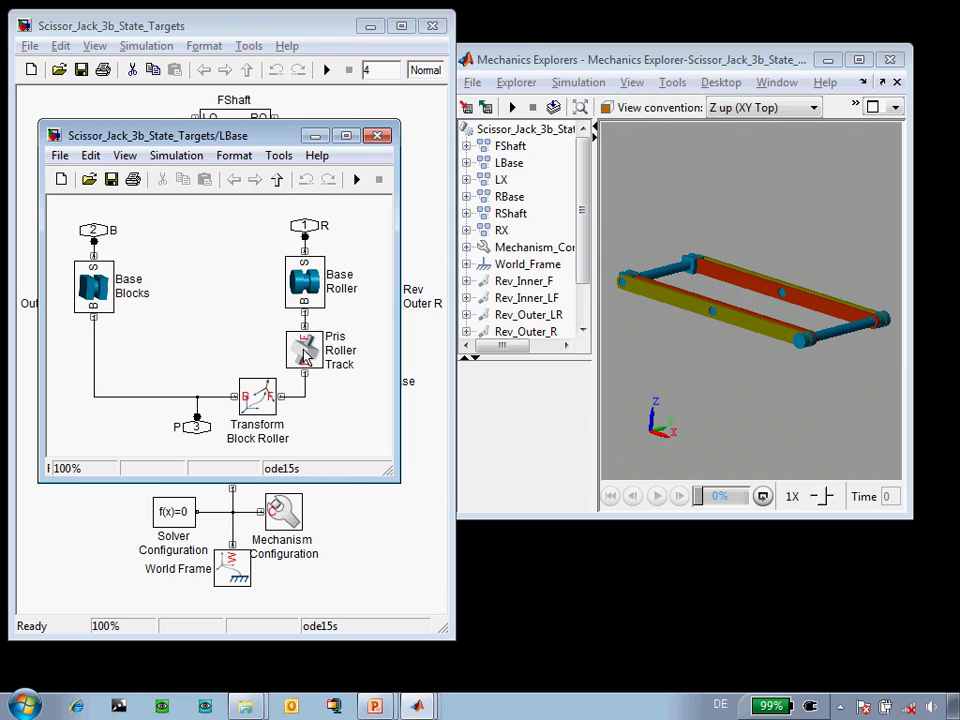
double_click(305, 357)
left_click(351, 276)
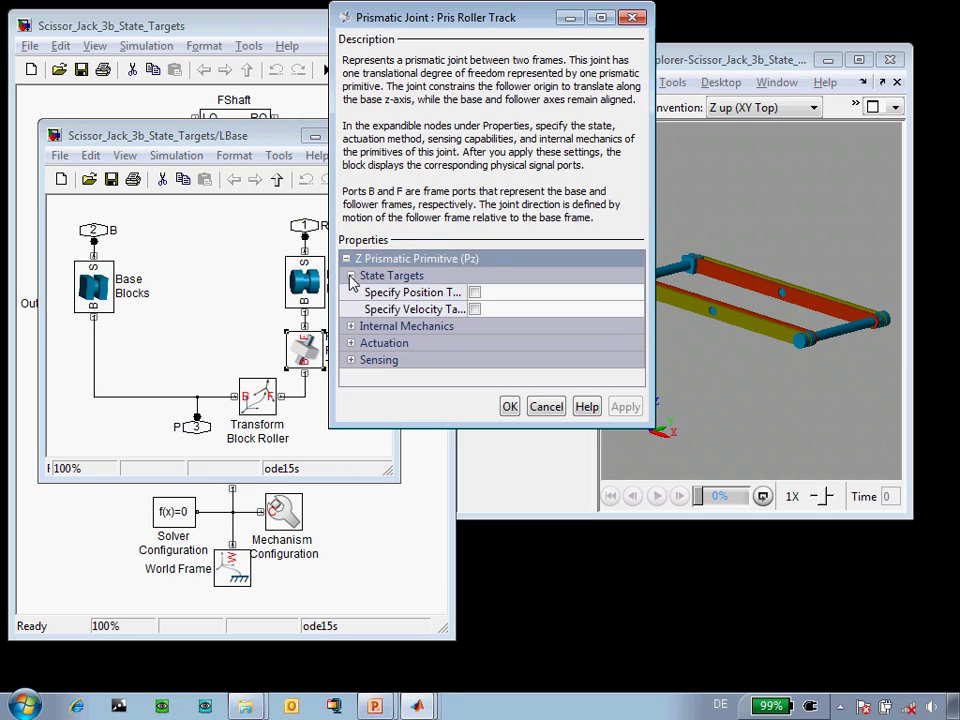
left_click(475, 293)
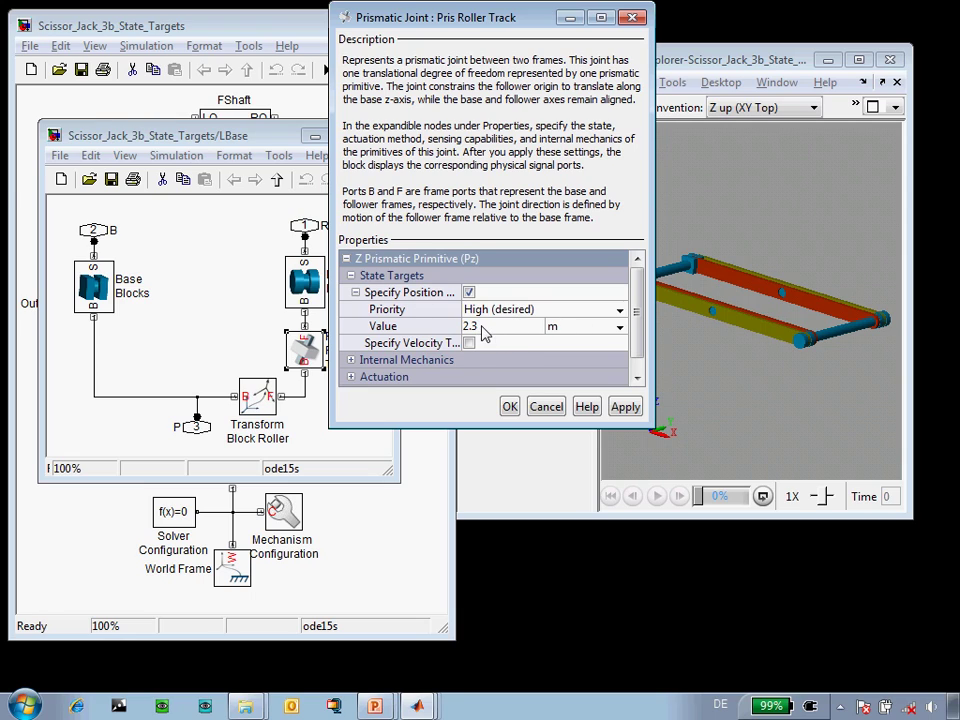
left_click(510, 407)
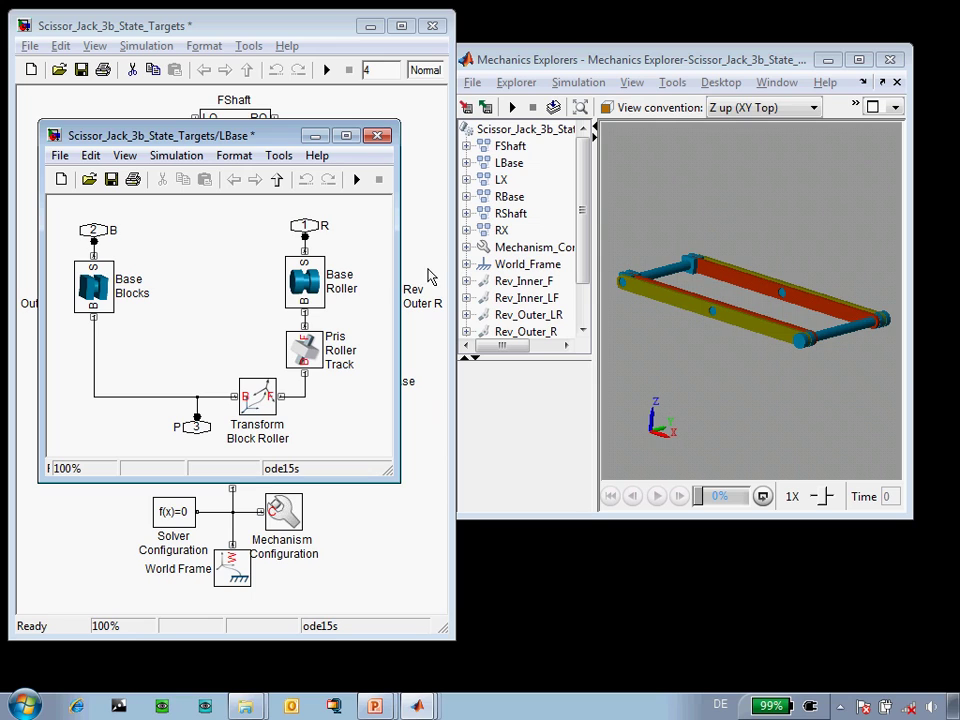
Step: Close LBase and give Rev Outer LR a Low-priority 5 deg position target
key("ctrl+w")
double_click(86, 298)
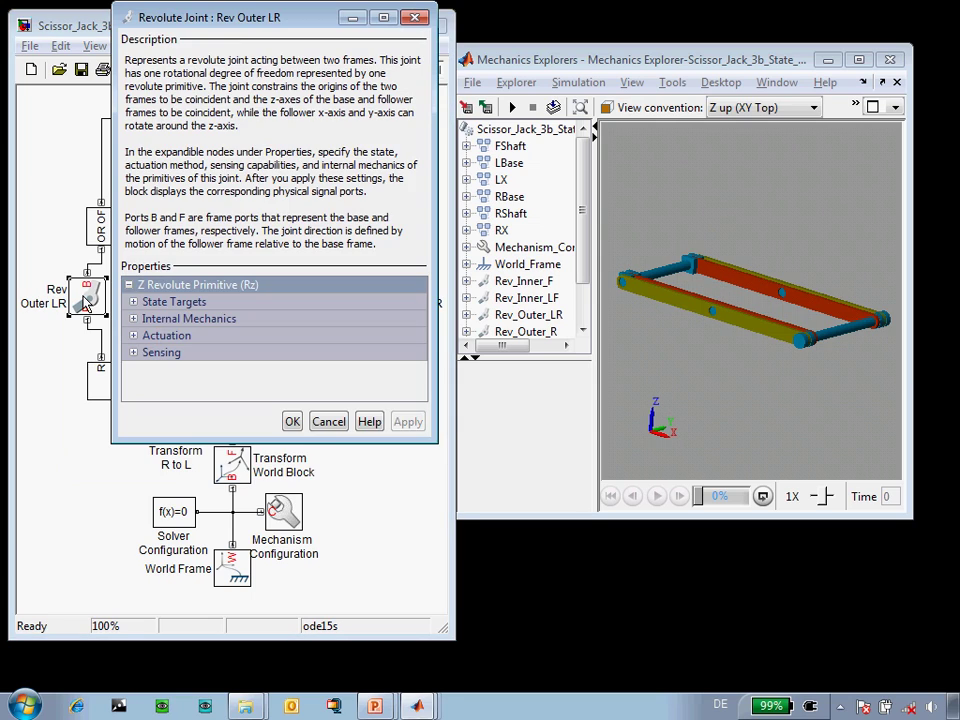
left_click(133, 301)
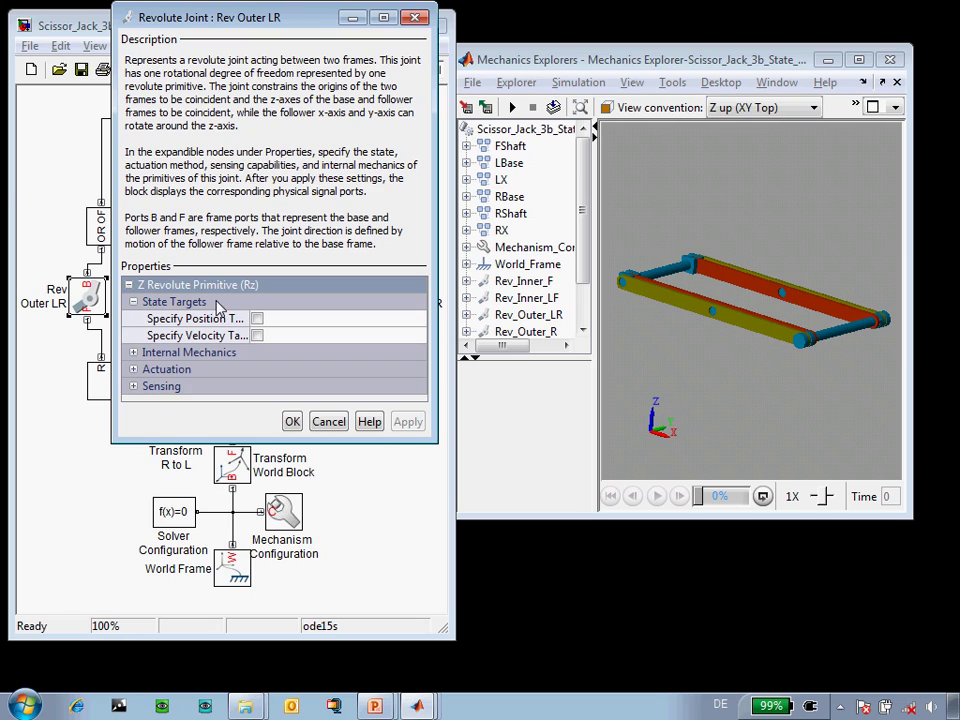
left_click(256, 318)
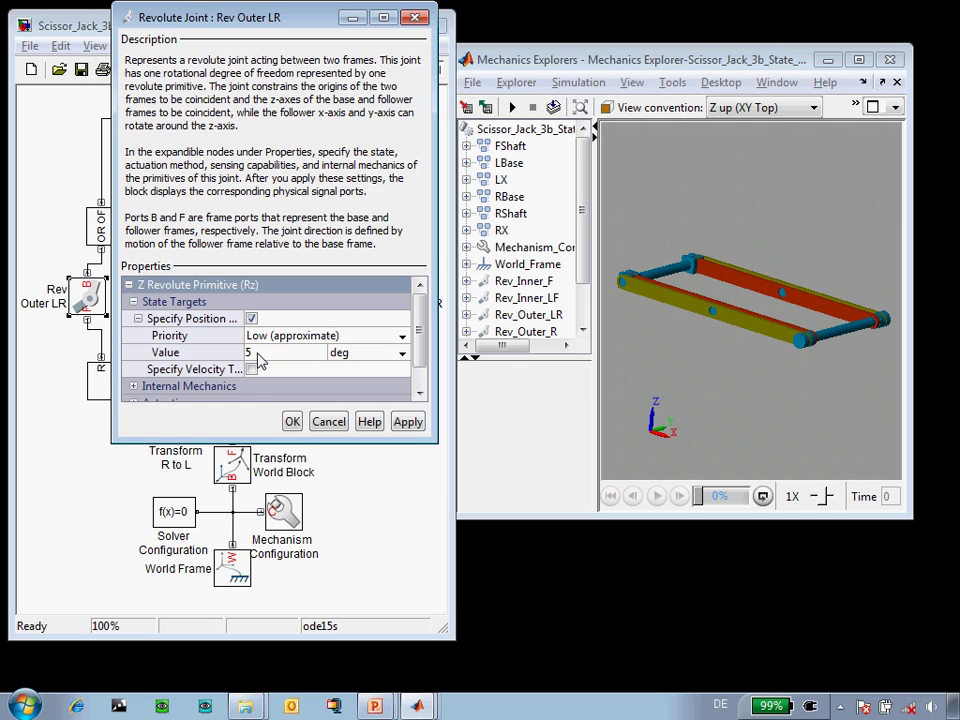
left_click(291, 421)
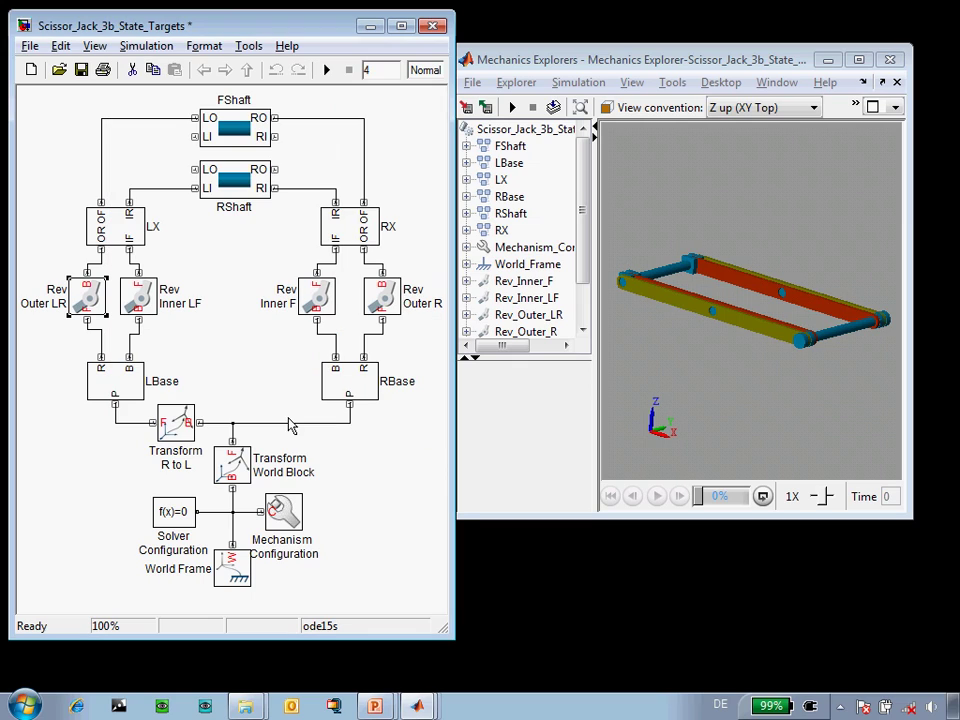
Step: Reassemble the jack with Ctrl+D and bring up Mechanics Explorer's Tools menu
key("ctrl+d")
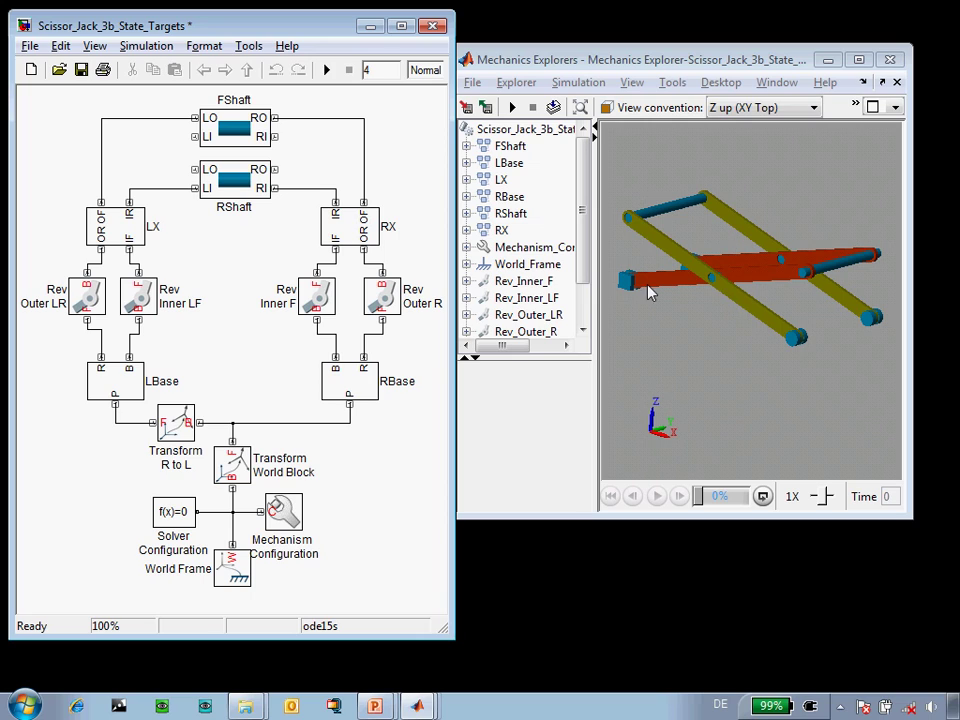
left_click(664, 60)
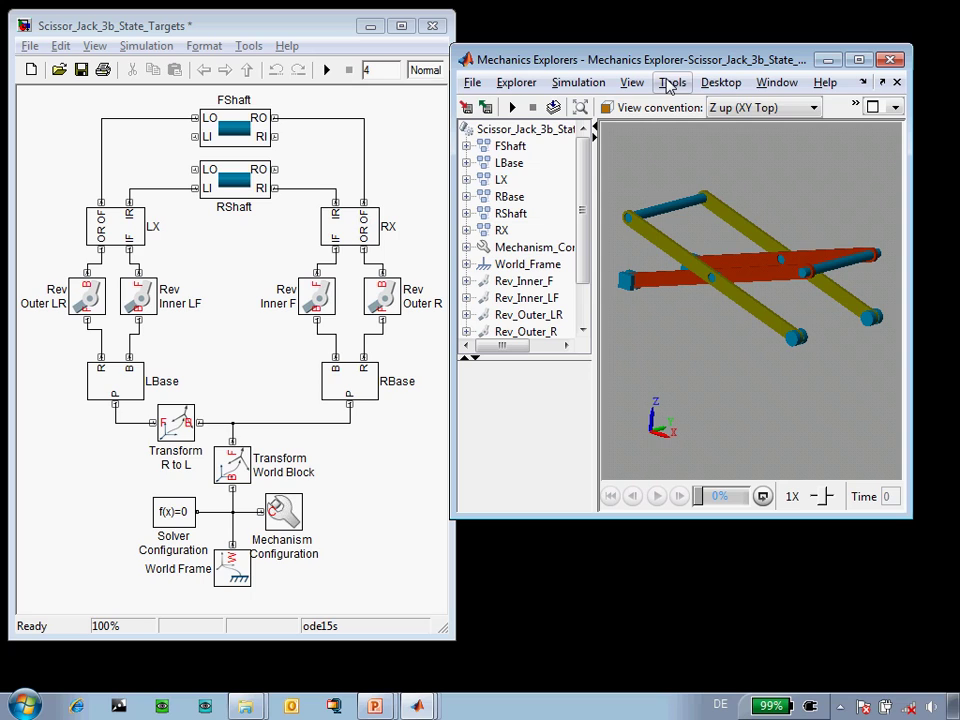
left_click(669, 83)
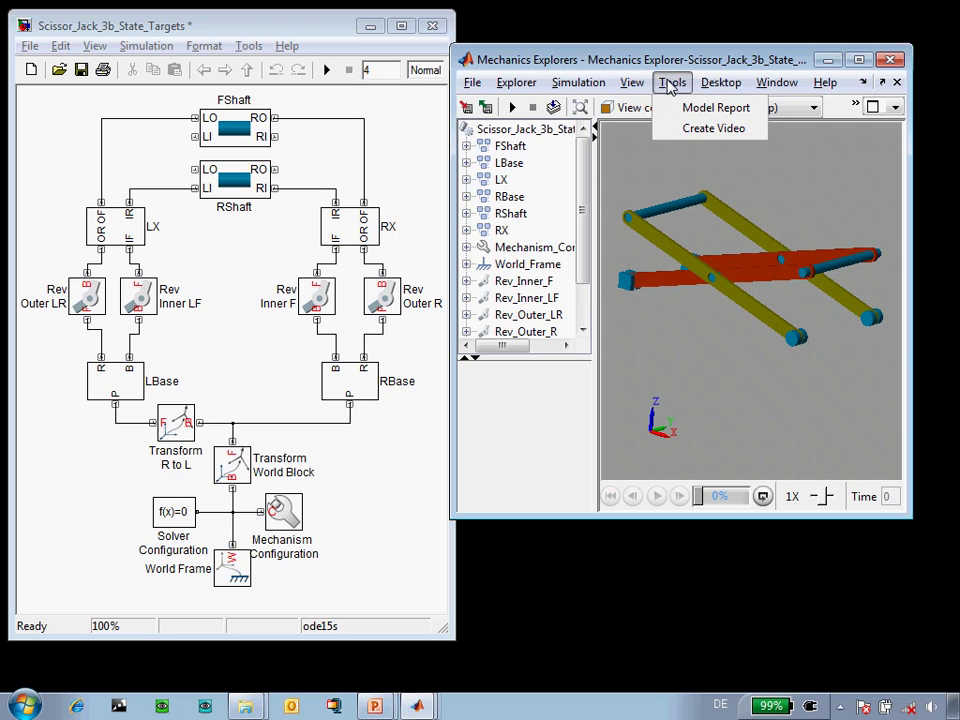
Step: Open the Model Report and review the targets: prismatic +2.3 m High, Rev Outer +5 deg Low
left_click(714, 107)
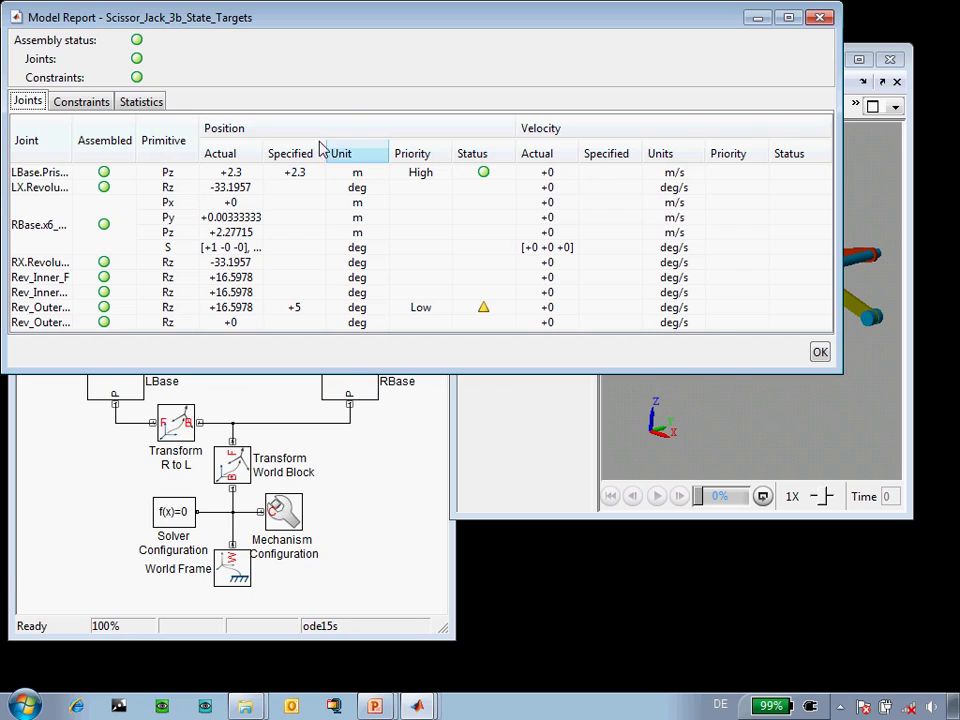
left_click(296, 174)
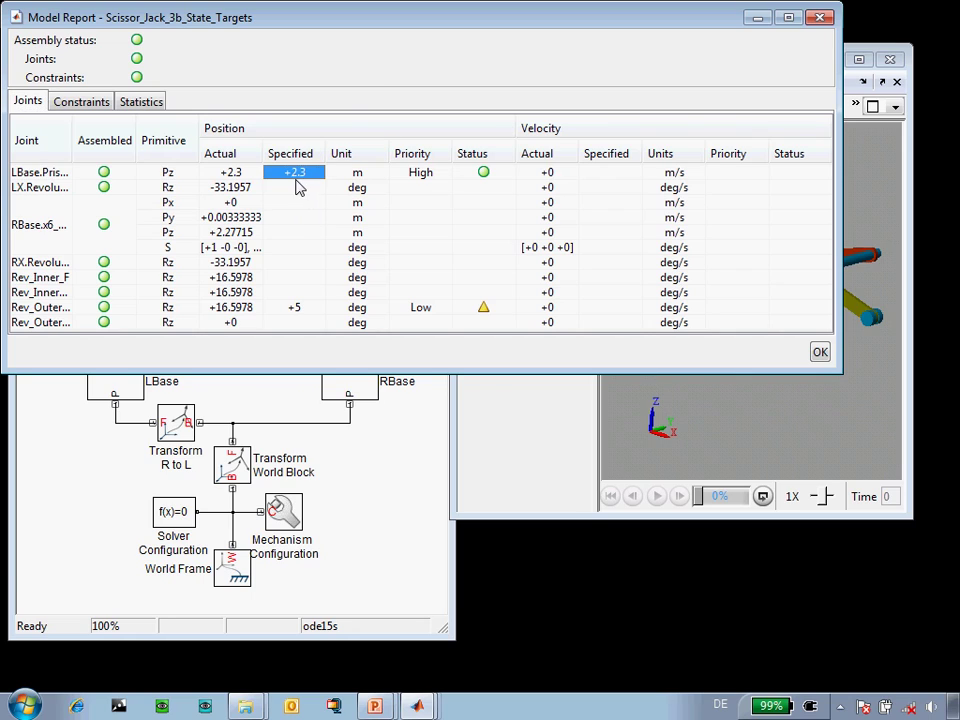
left_click(344, 178)
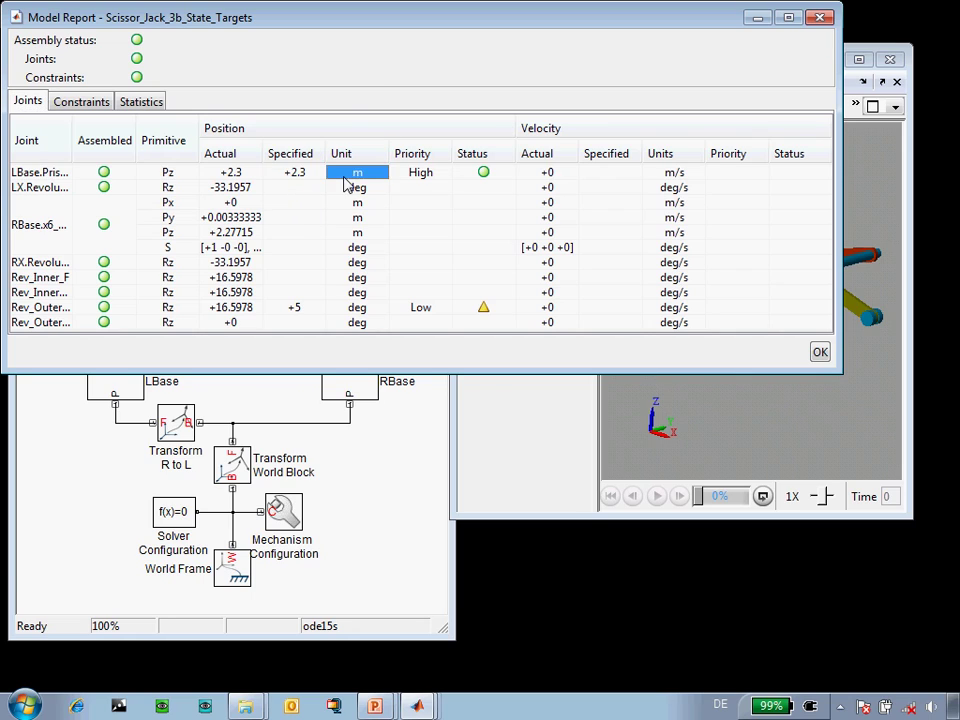
left_click(410, 177)
left_click(296, 309)
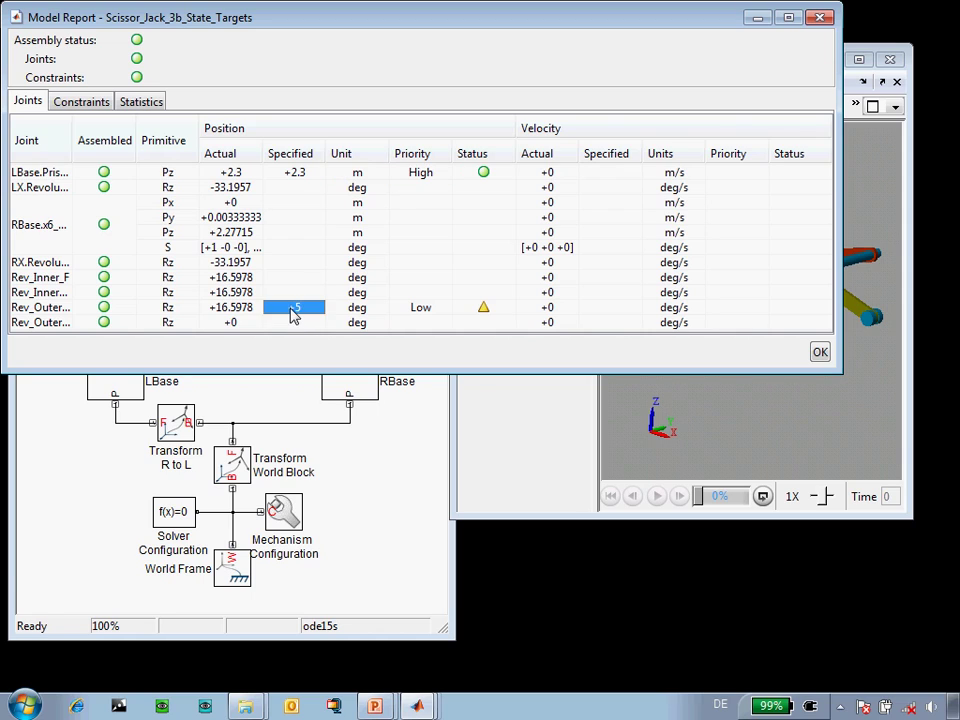
left_click(350, 310)
left_click(398, 310)
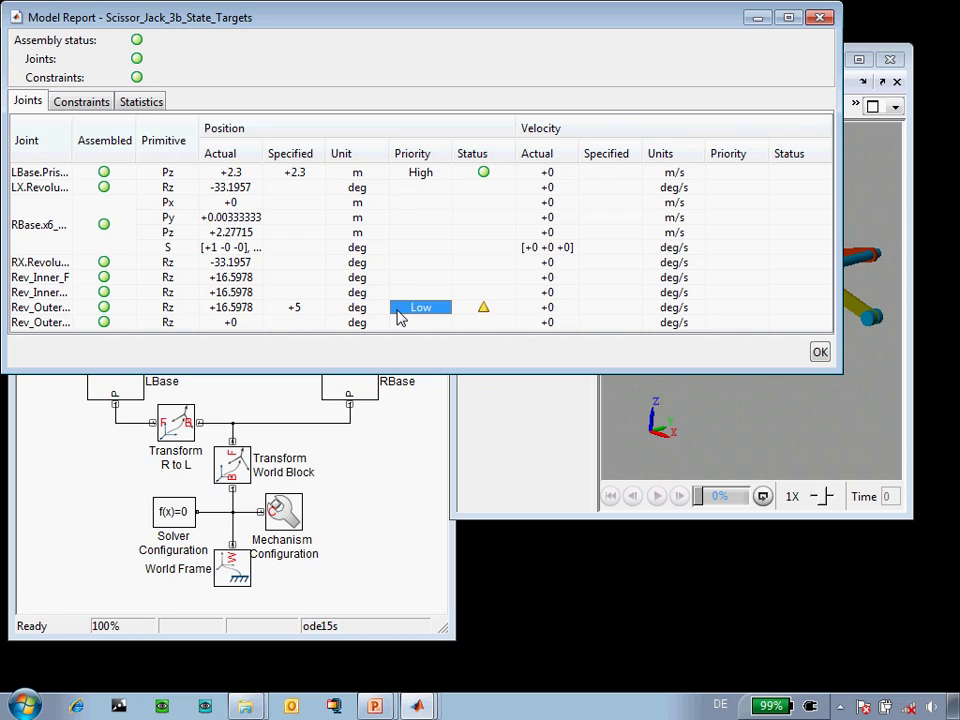
Step: Compare actual values and status, noting Rev Outer's unmet target at 16.5978 deg, then close the report
left_click(297, 177)
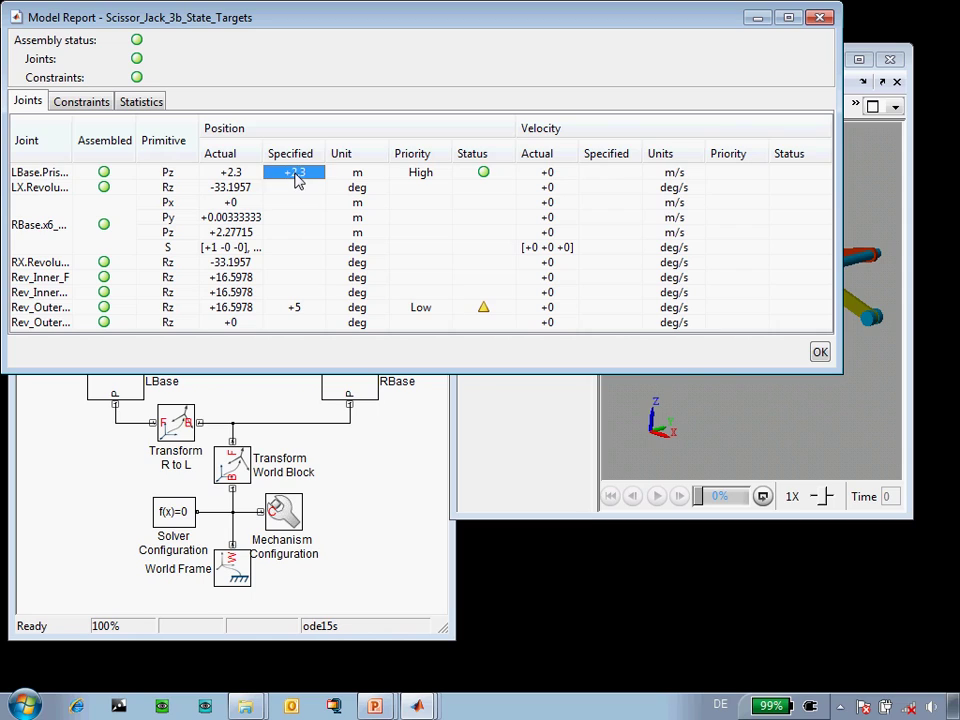
left_click(238, 175)
left_click(481, 176)
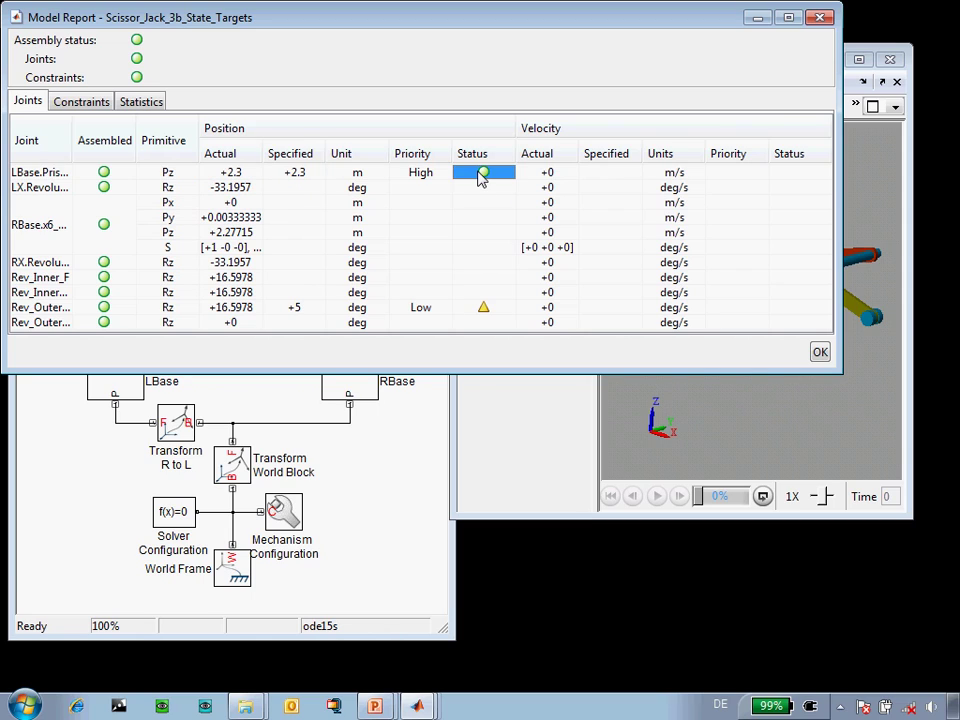
left_click(304, 315)
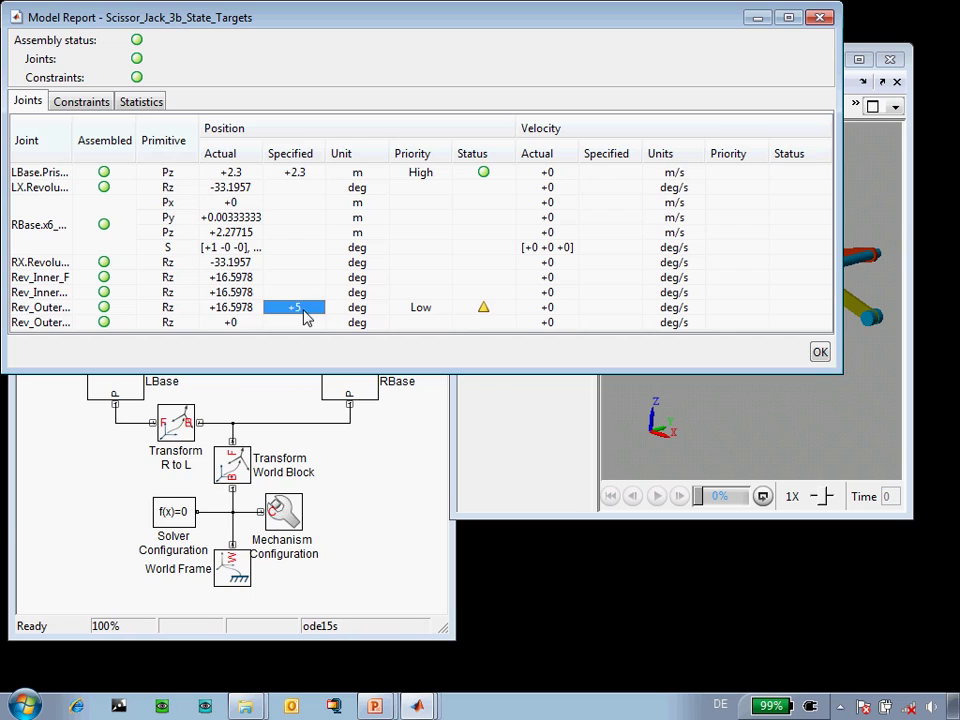
left_click(234, 310)
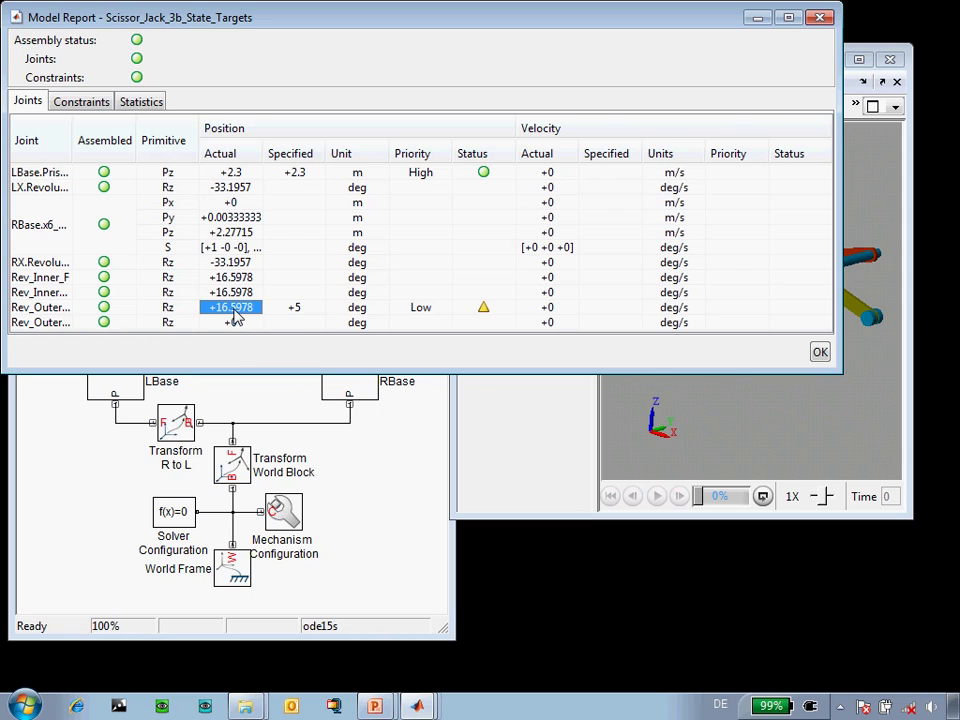
left_click(488, 312)
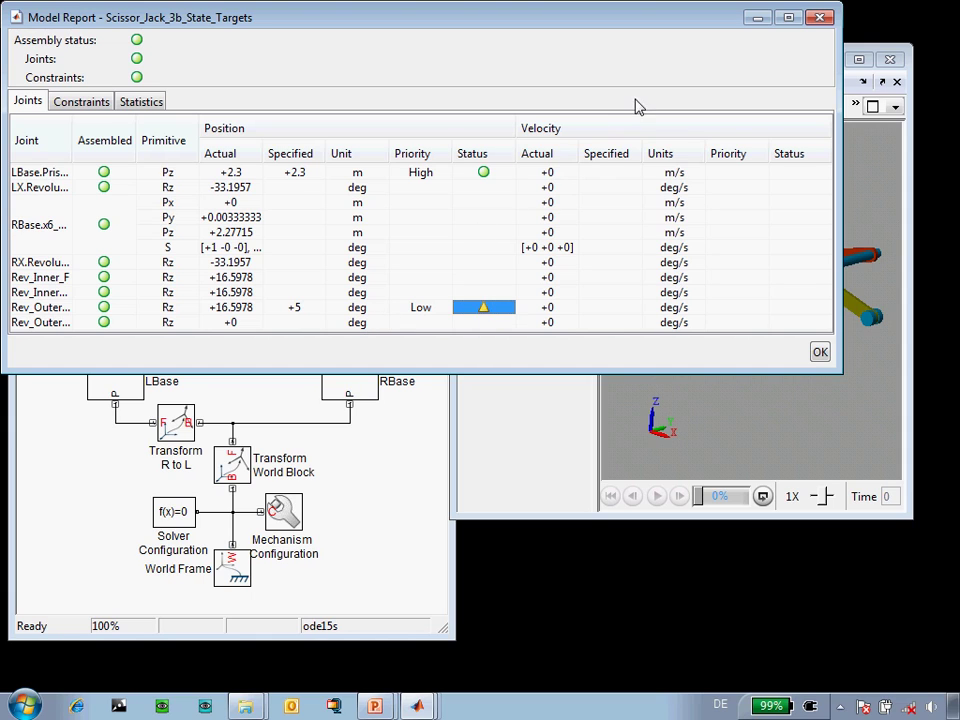
left_click(818, 22)
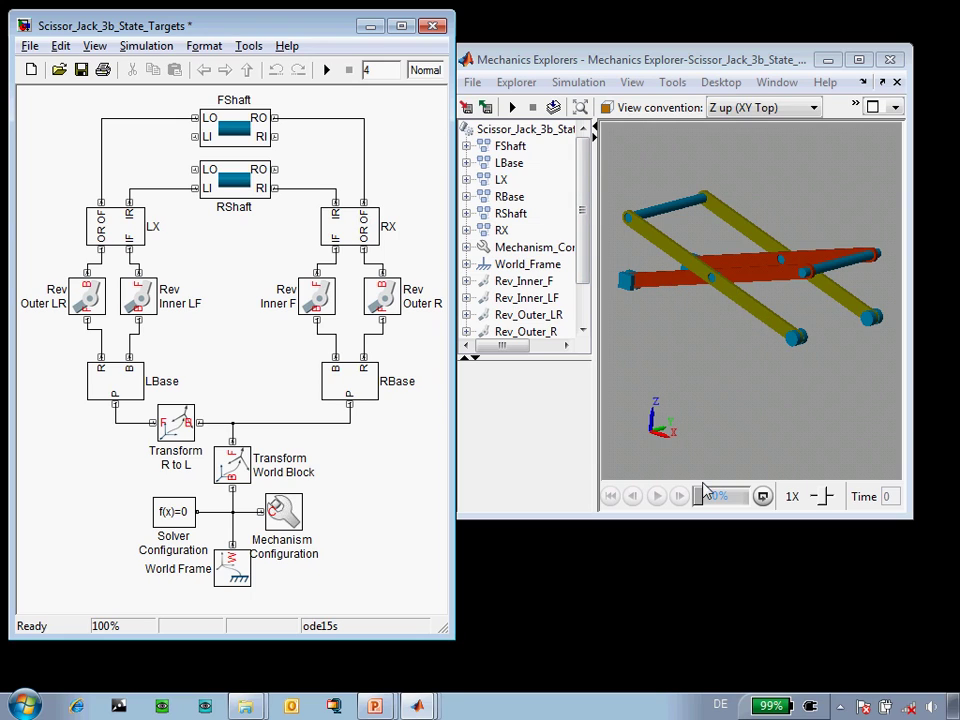
Step: Change the Rev Outer LR position target to -5 deg and update the model with Ctrl+D
double_click(87, 296)
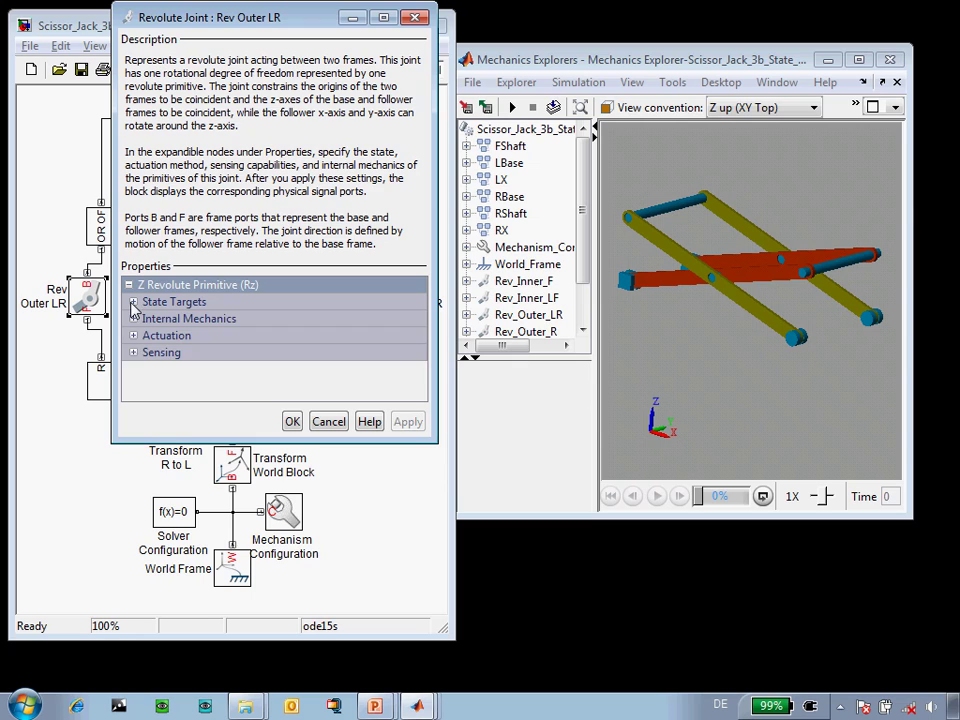
left_click(134, 302)
left_click(137, 318)
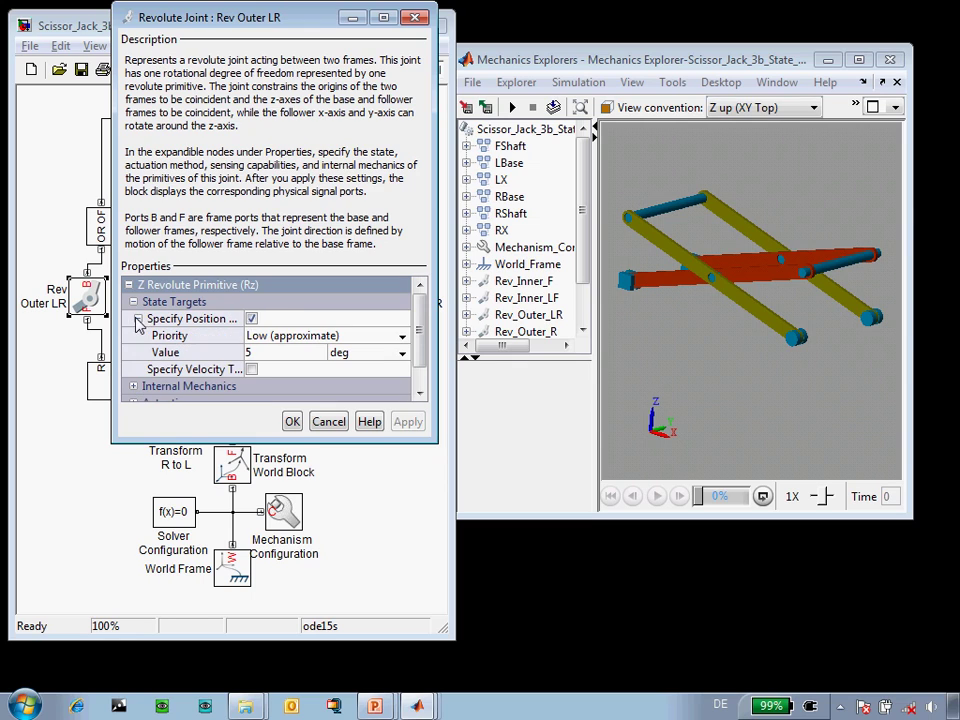
left_click(263, 354)
type("-5")
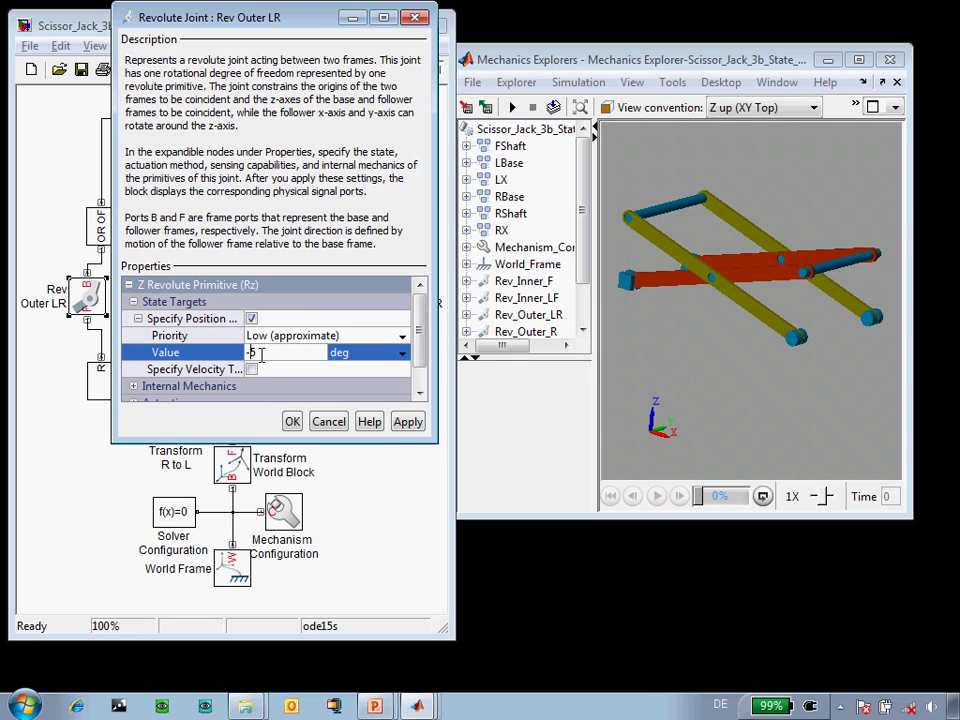
left_click(292, 420)
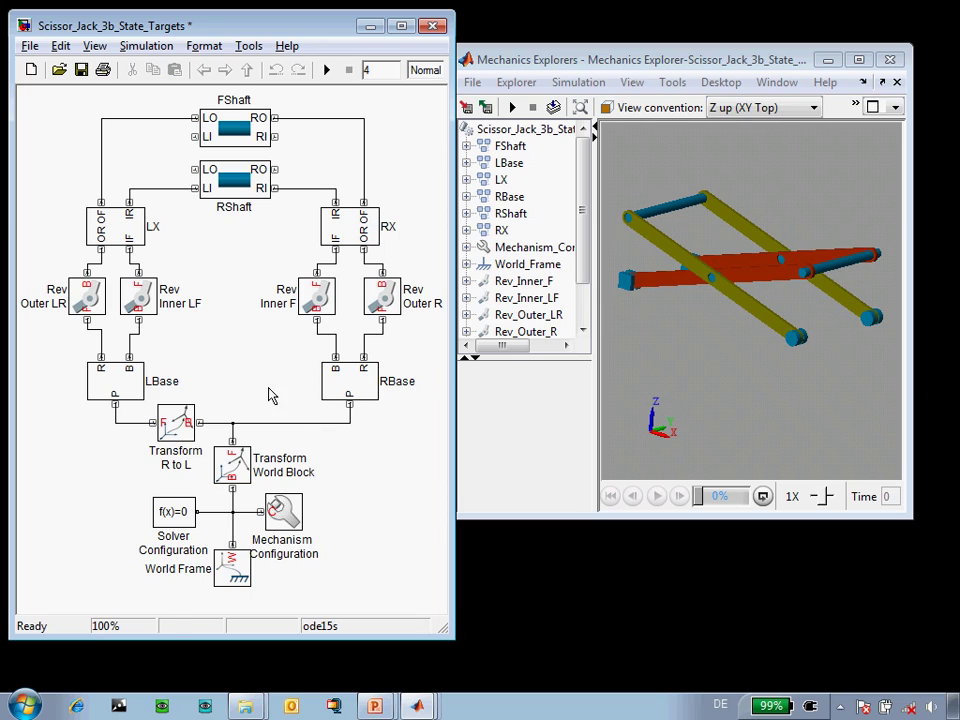
key("ctrl+d")
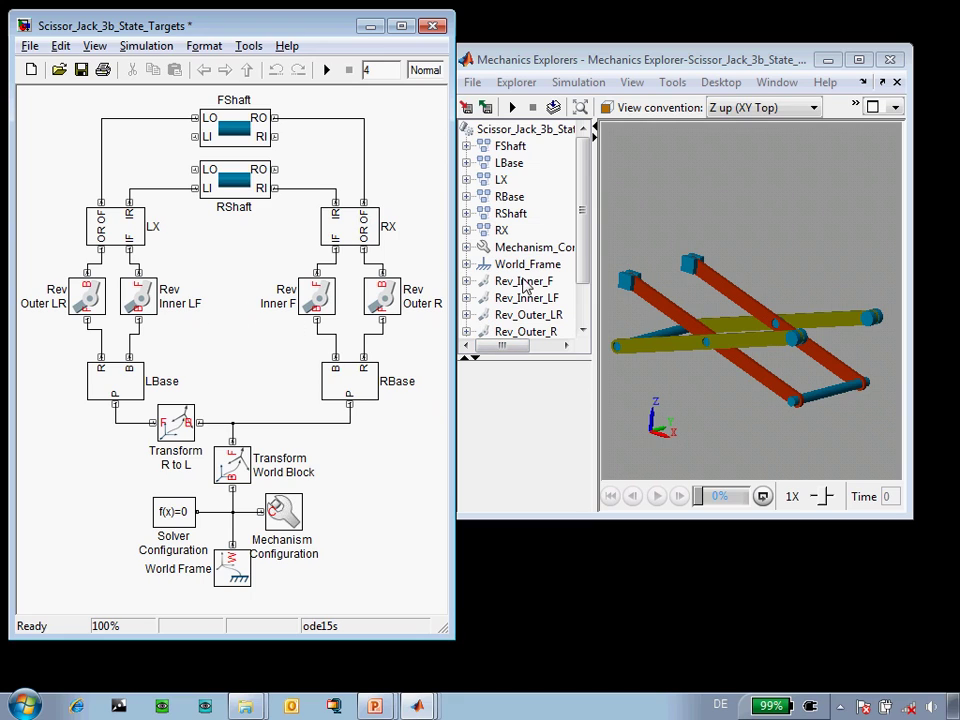
Step: Set the Rev Outer LR position target to 5 deg with High (desired) priority
double_click(86, 294)
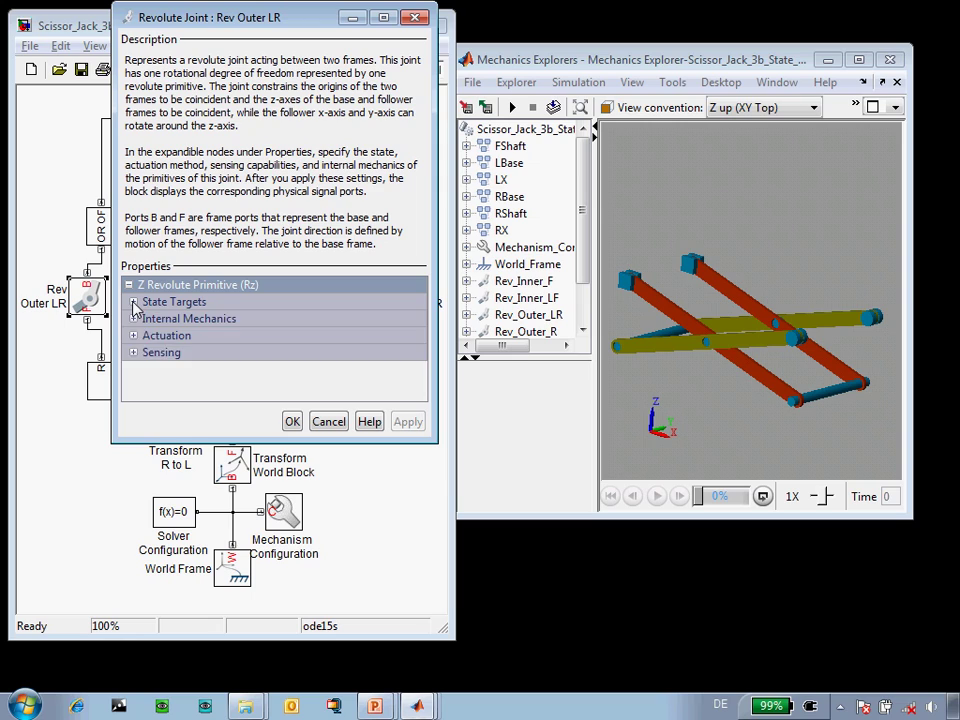
left_click(134, 302)
left_click(138, 318)
left_click(260, 352)
type("1")
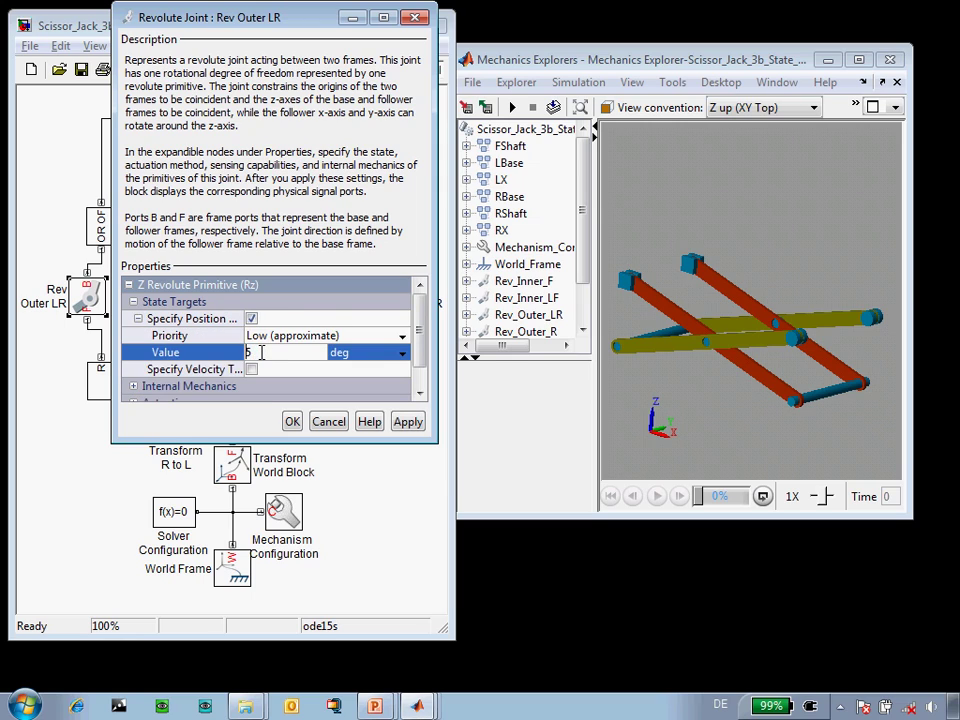
left_click(266, 336)
left_click(281, 371)
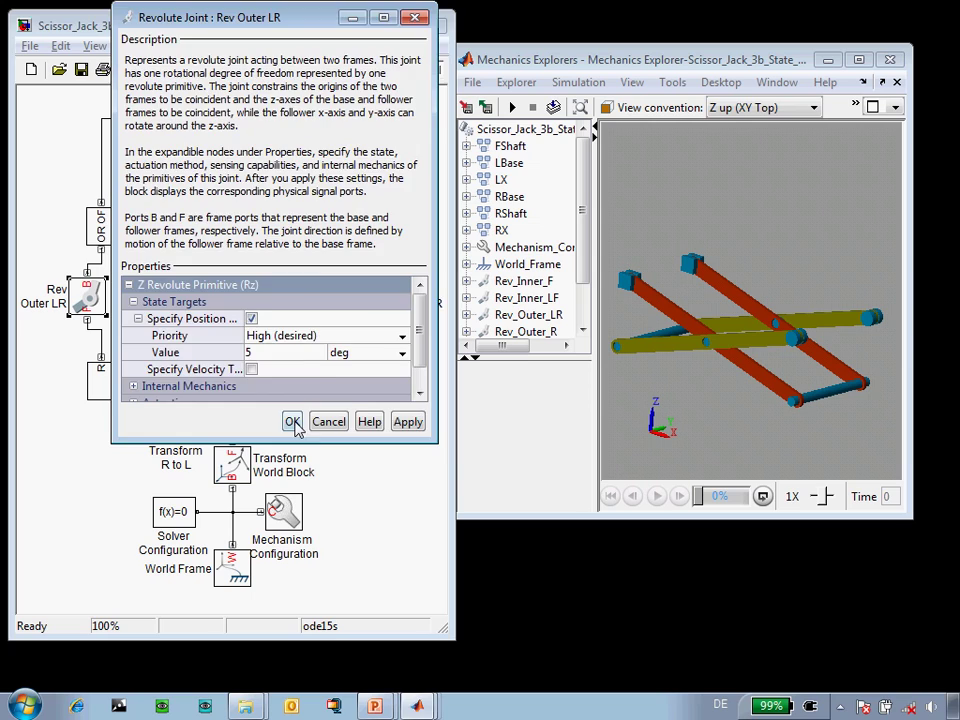
left_click(292, 421)
Step: In LBase, lower the Pris Roller Track position target priority to Low (approximate)
double_click(108, 378)
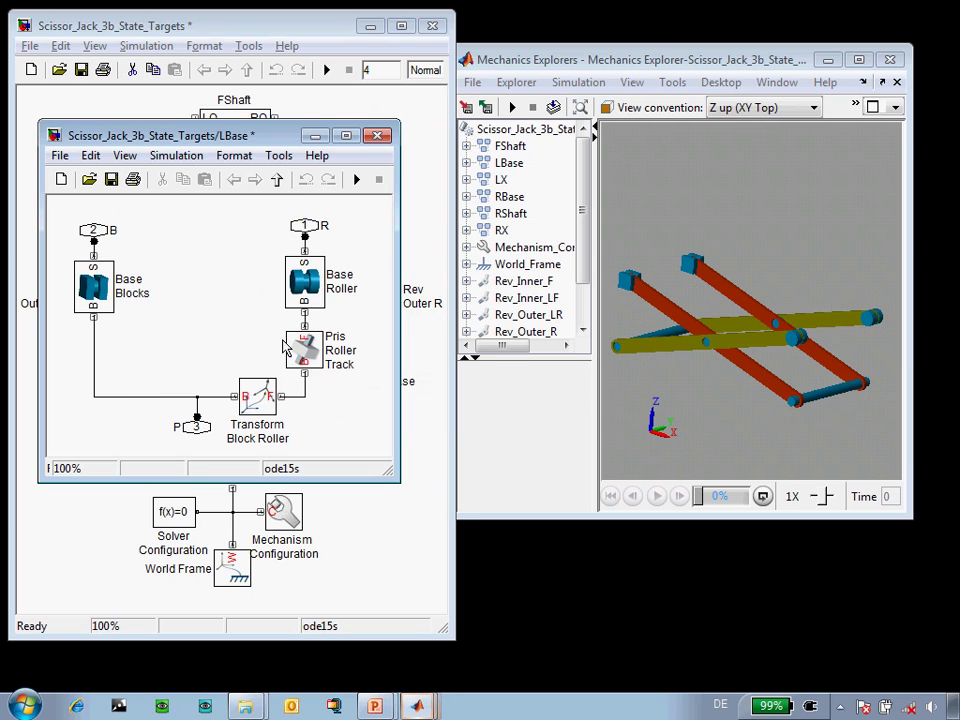
double_click(305, 348)
left_click(351, 276)
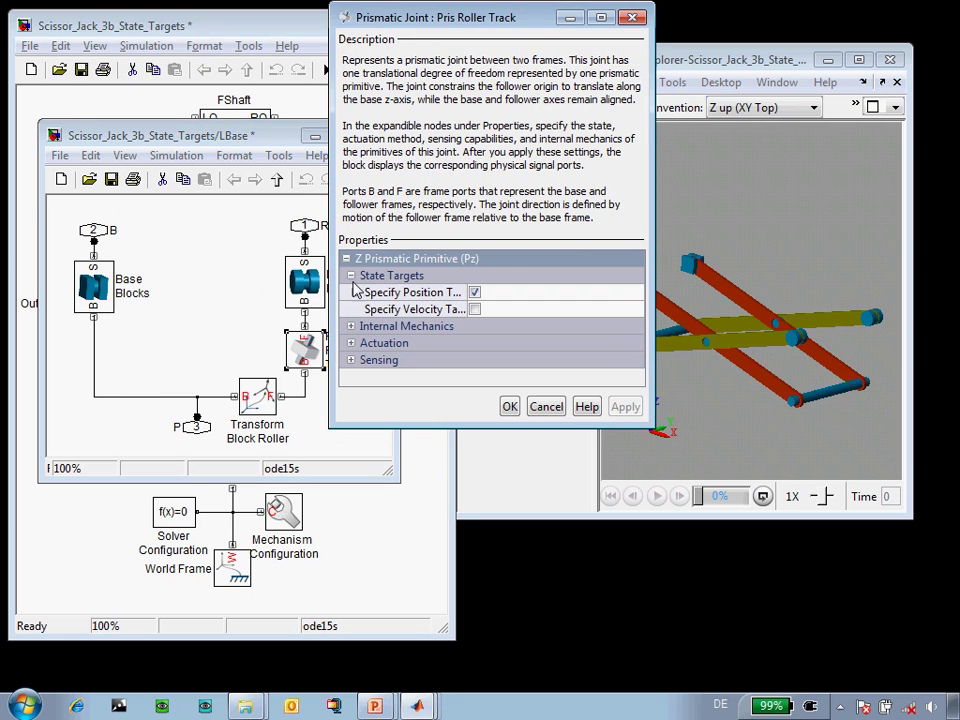
left_click(365, 293)
left_click(355, 292)
left_click(560, 309)
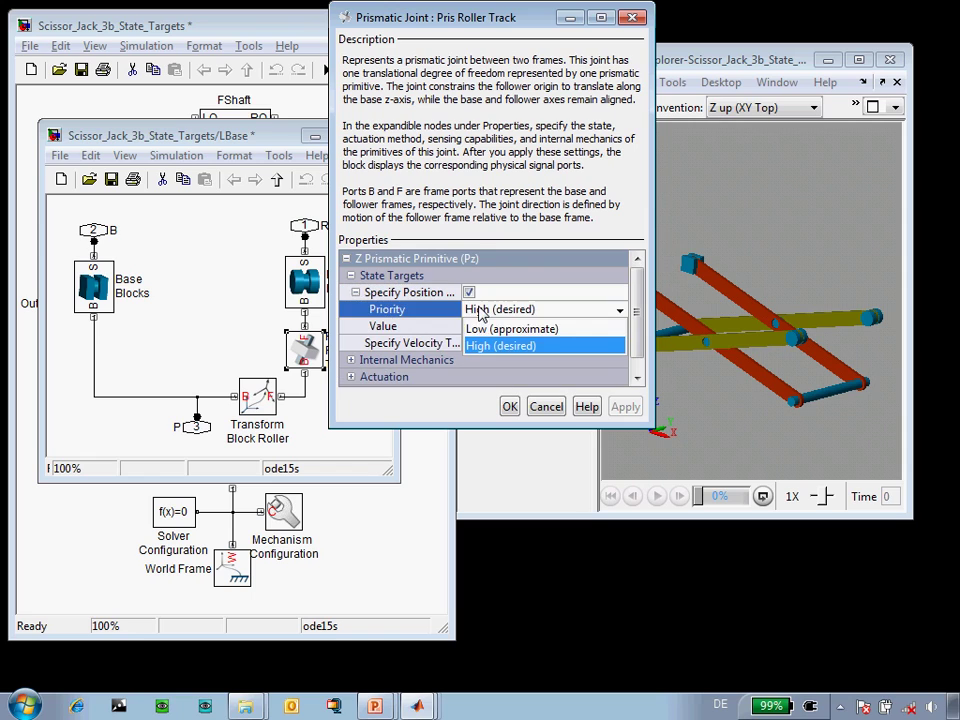
left_click(530, 326)
left_click(509, 408)
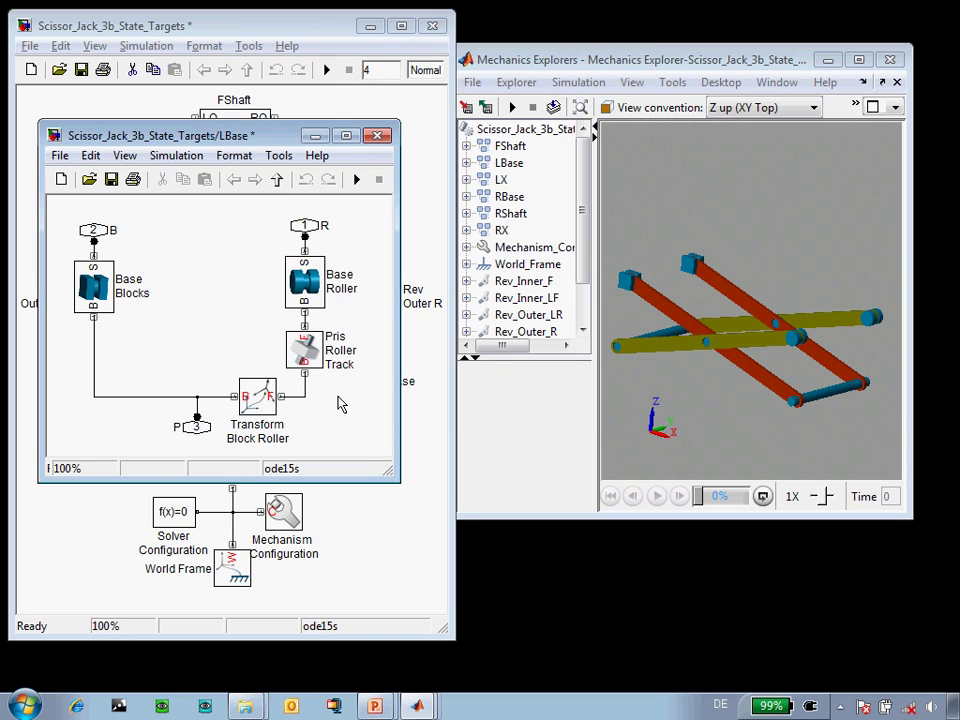
Step: Close LBase, reassemble the jack with Ctrl+D, and open the Model Report from Tools
key("ctrl+w")
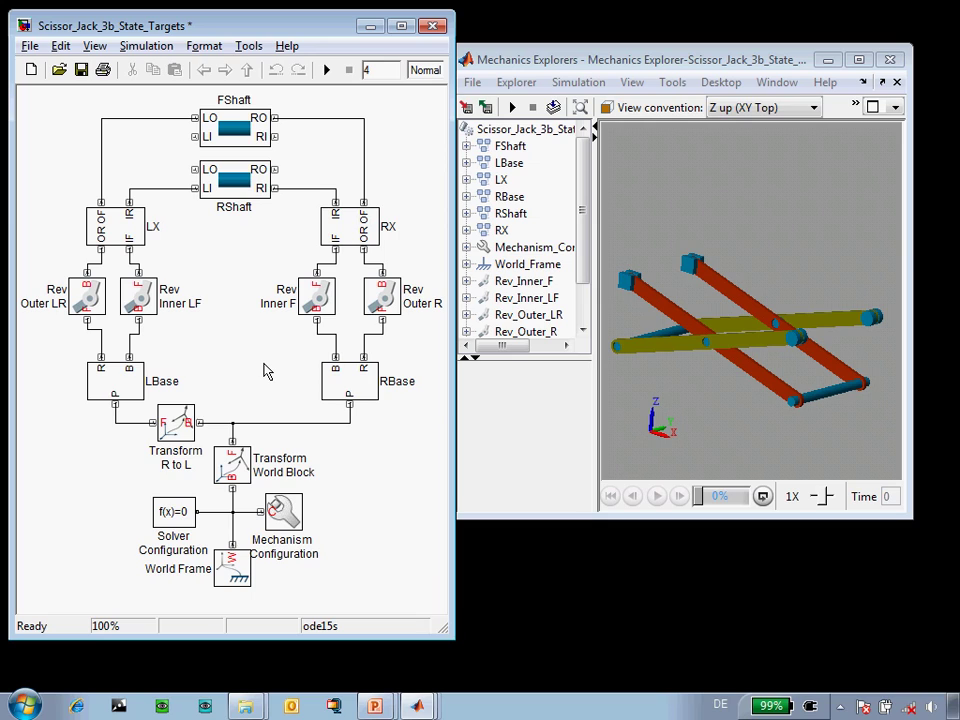
key("ctrl+d")
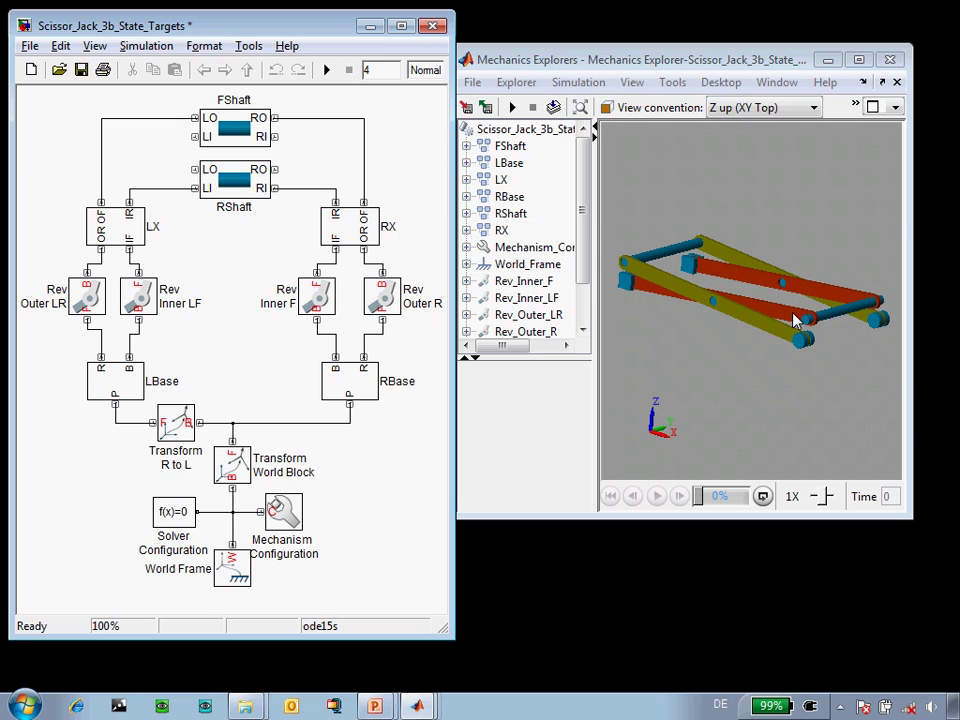
left_click(672, 84)
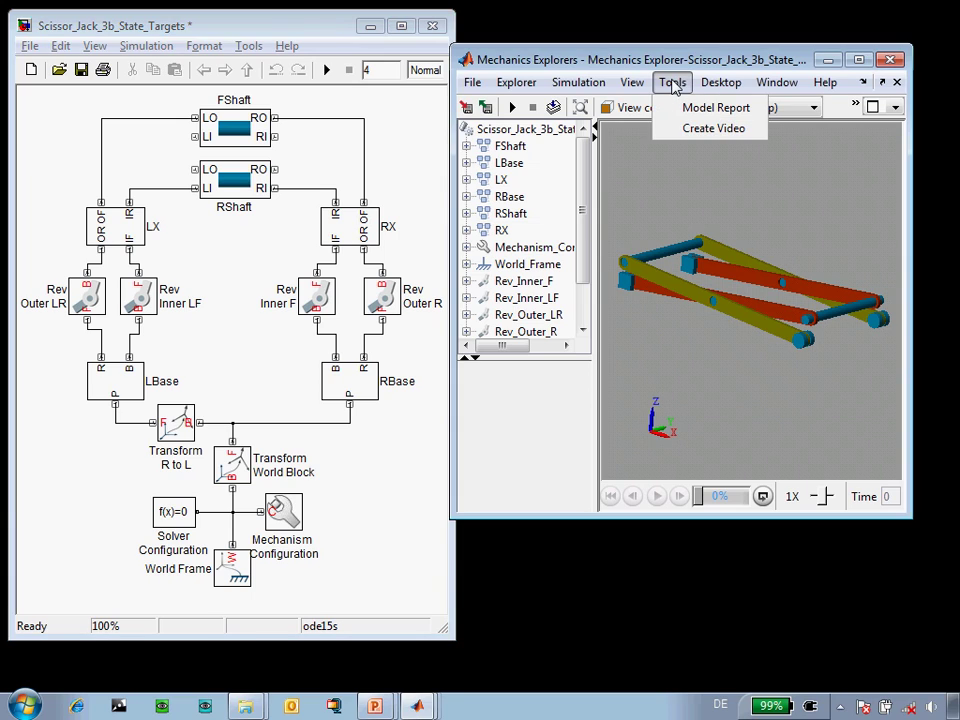
left_click(678, 105)
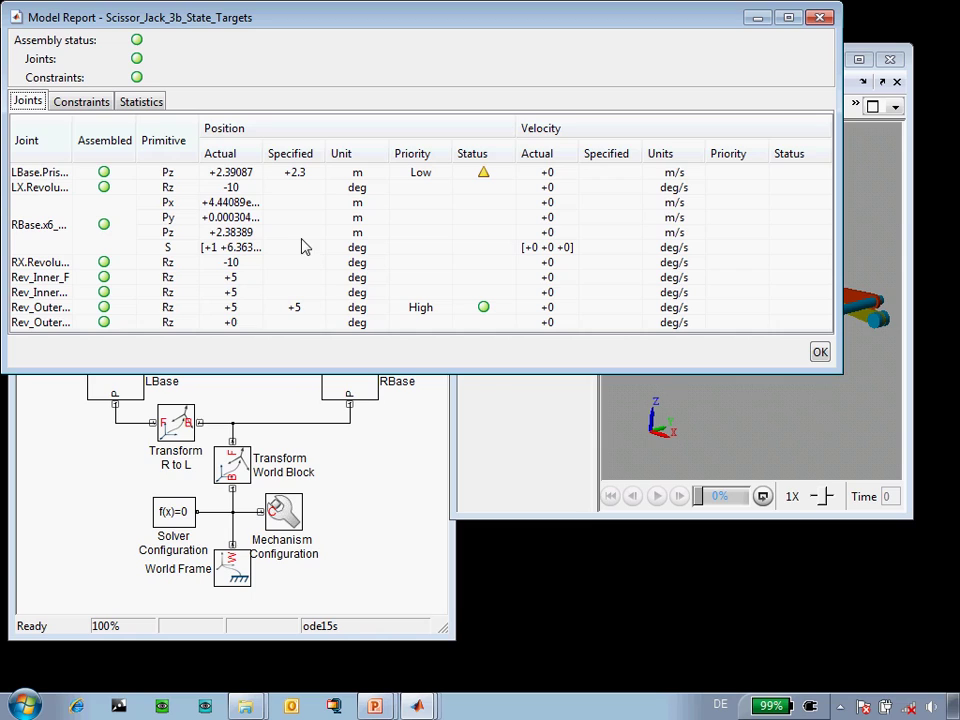
Step: Confirm Rev Outer LR meets its 5 deg High target and the prismatic settles at 2.39 m, then close the report
left_click(309, 310)
left_click(229, 308)
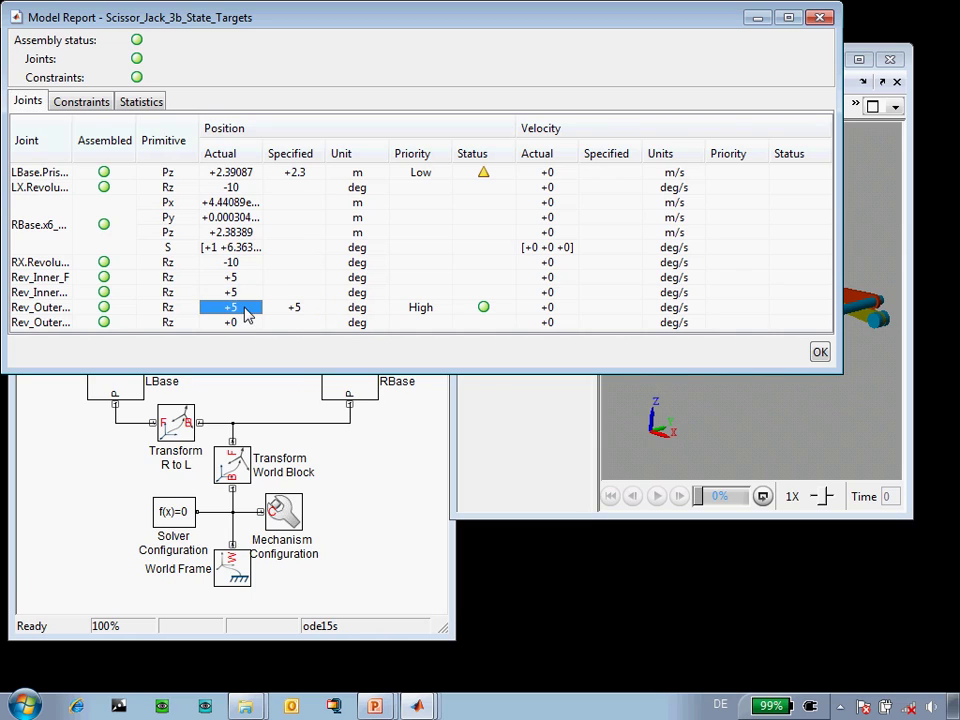
left_click(483, 308)
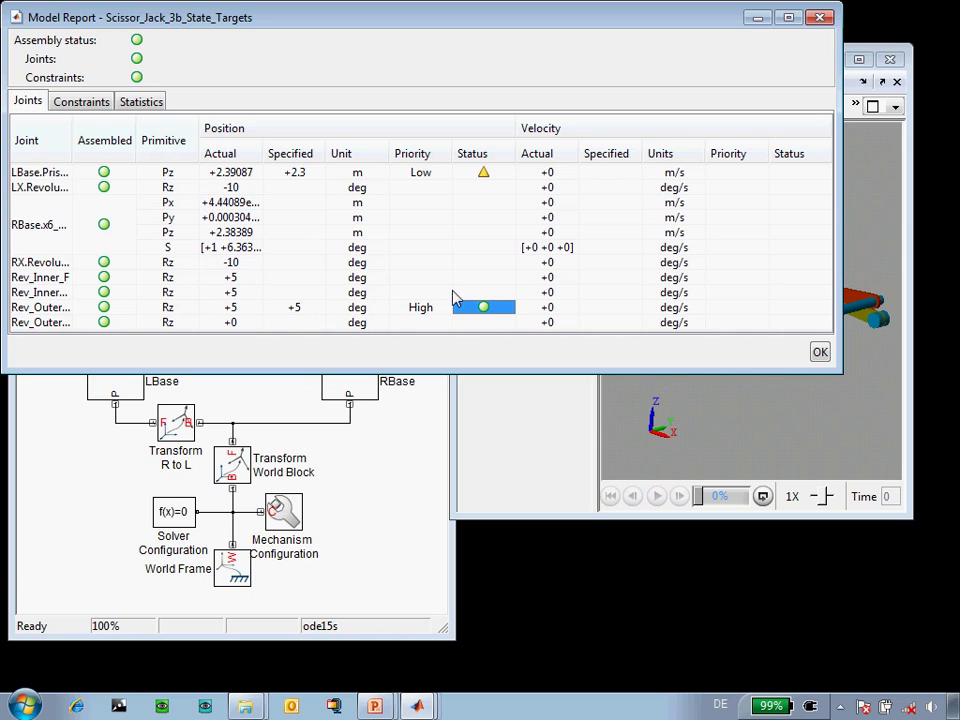
left_click(311, 174)
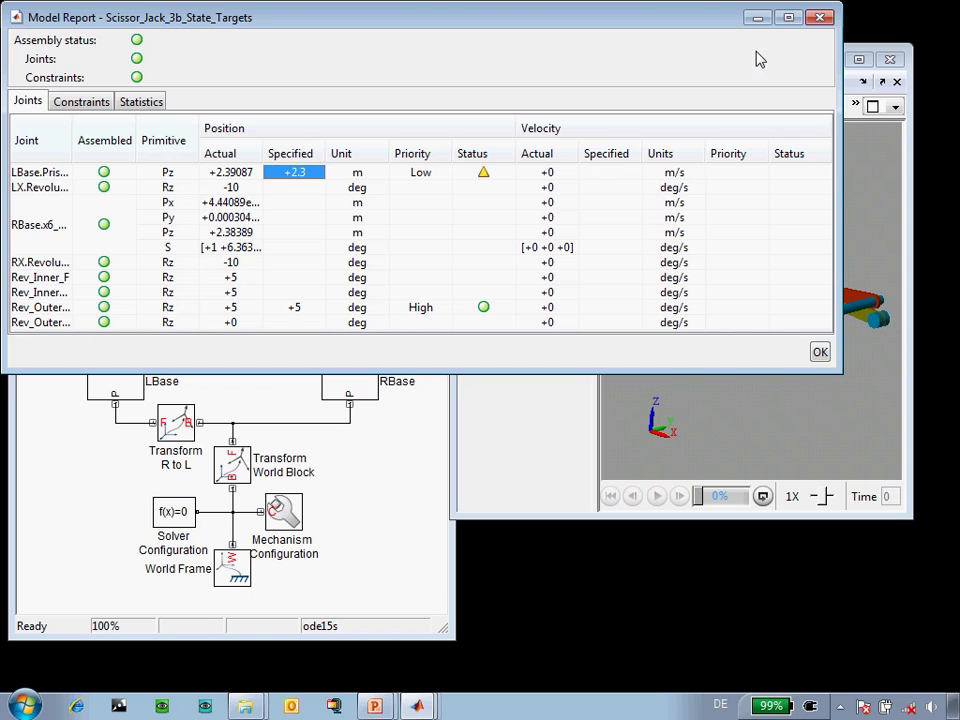
left_click(818, 18)
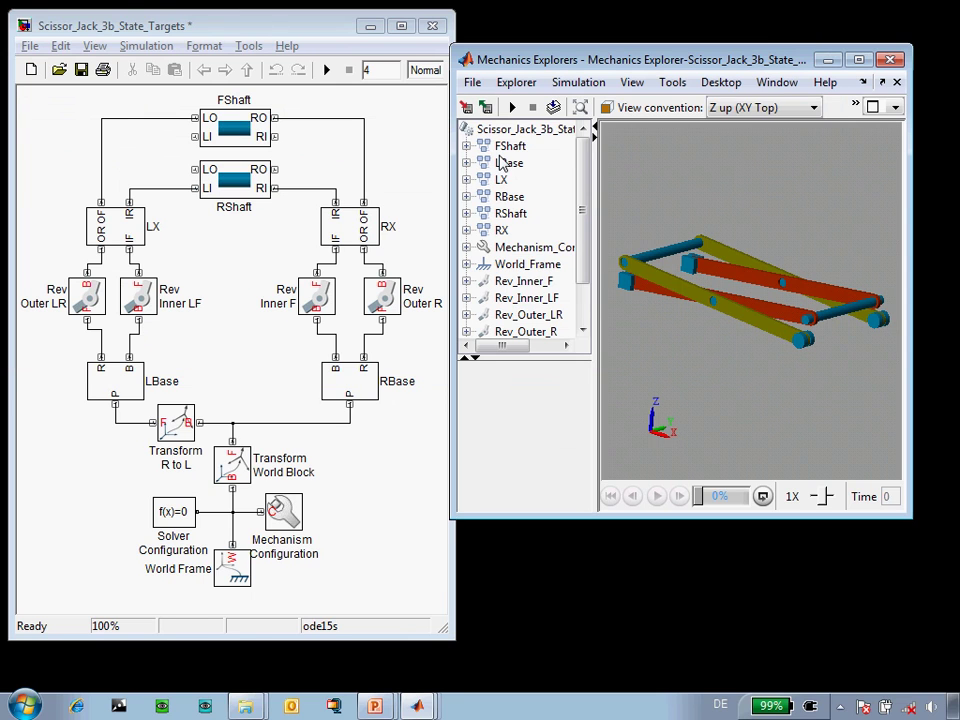